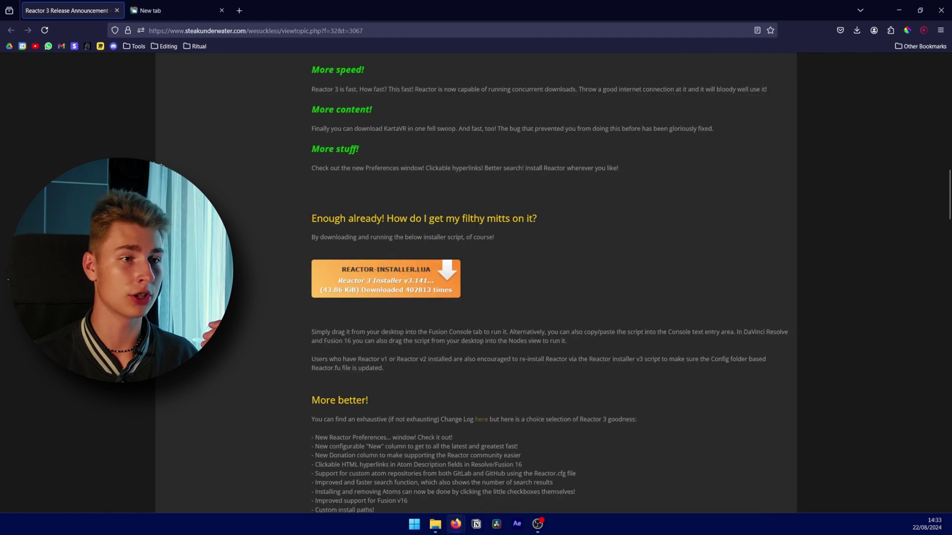
# Download the Reactor-Installer.lua script from the Reactor 3 release announcement page
pyautogui.scroll(-14, 266, 152)
pyautogui.scroll(-10, 264, 123)
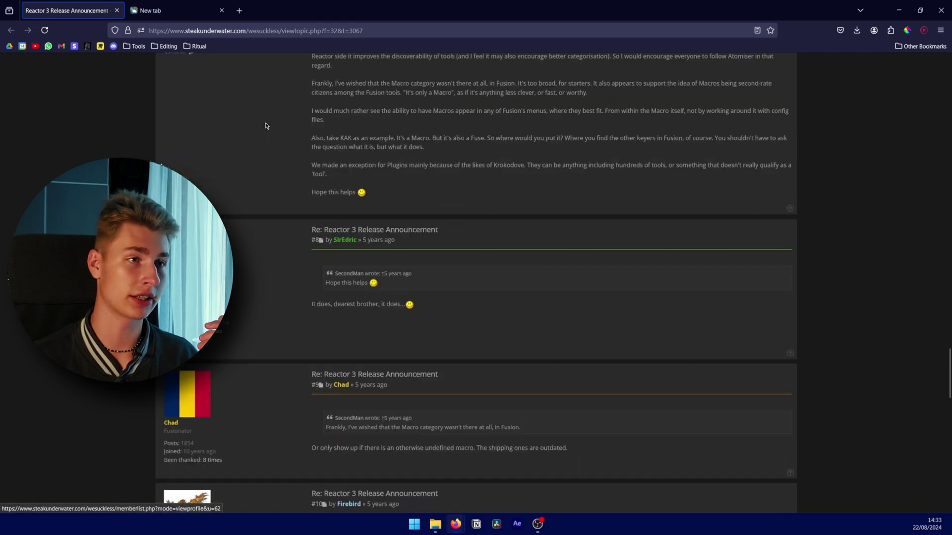
pyautogui.scroll(14, 272, 245)
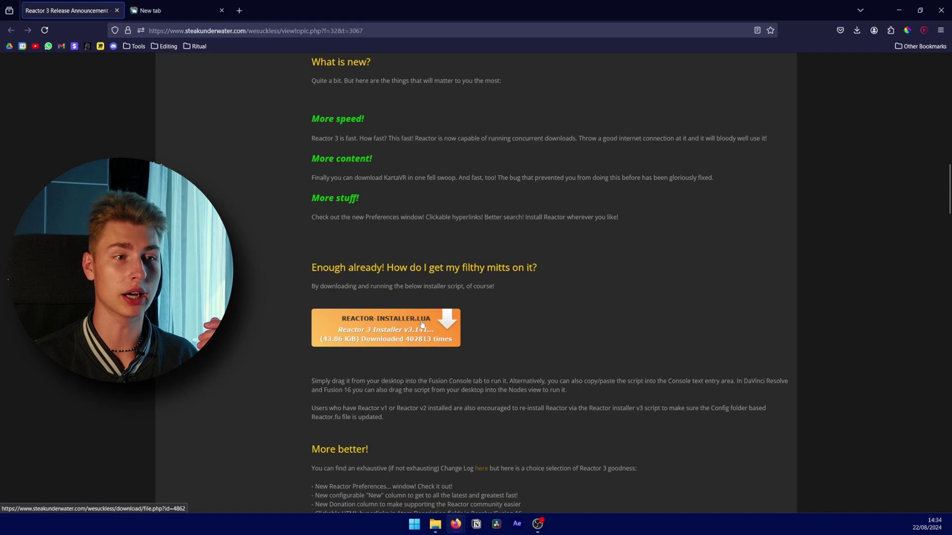
pyautogui.click(371, 322)
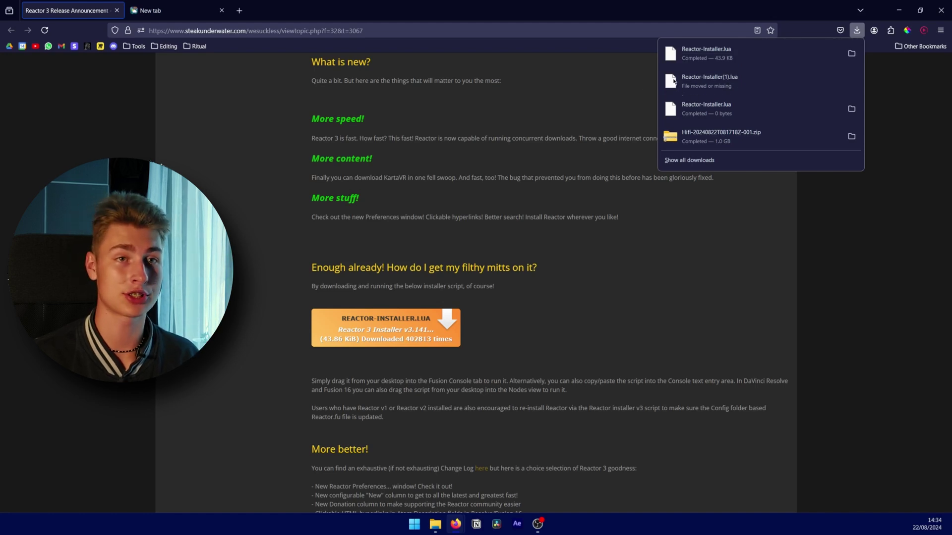
# Switch to DaVinci Resolve, open the scripting console and move its window aside
pyautogui.click(494, 530)
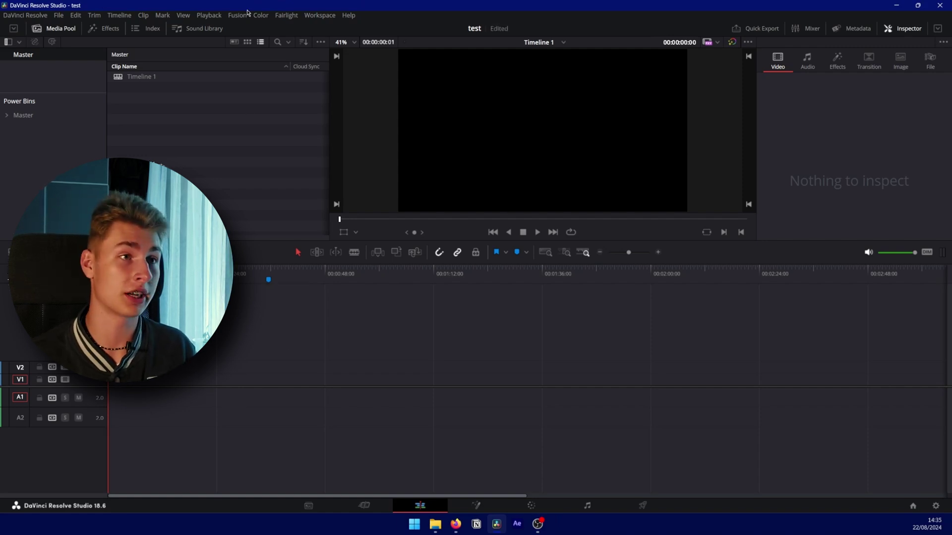
pyautogui.click(318, 15)
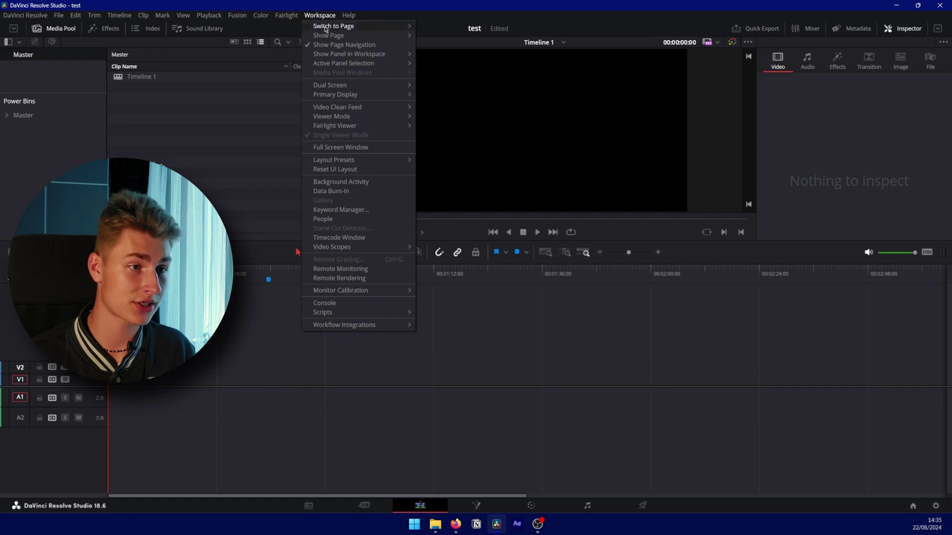
pyautogui.click(330, 308)
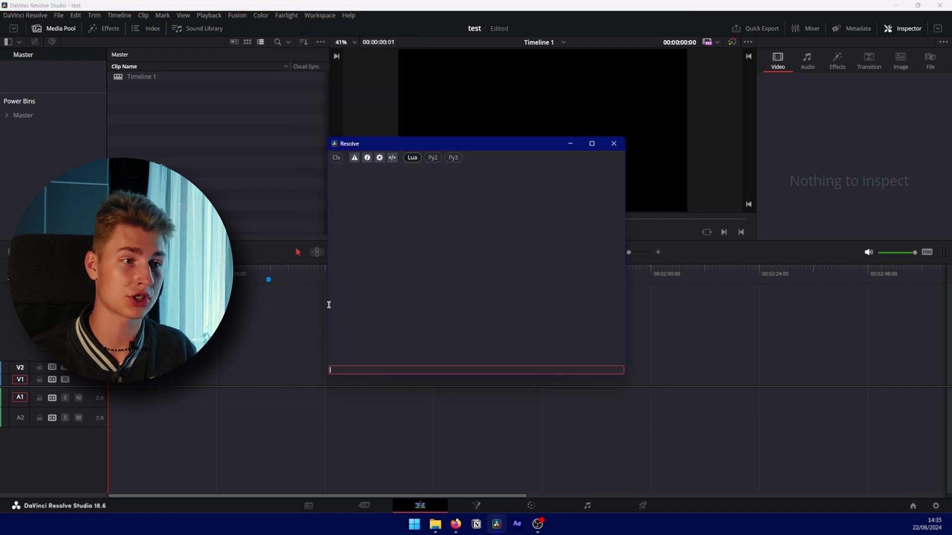
pyautogui.moveTo(373, 151); pyautogui.dragTo(221, 153)
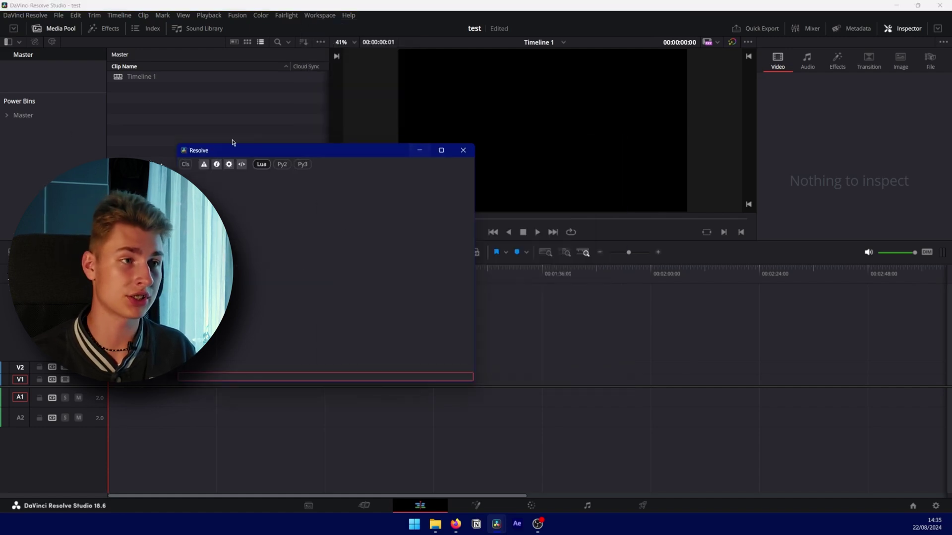
# Run the downloaded Reactor-Installer.lua in the console, and install and launch Reactor with the default install path
pyautogui.click(459, 471)
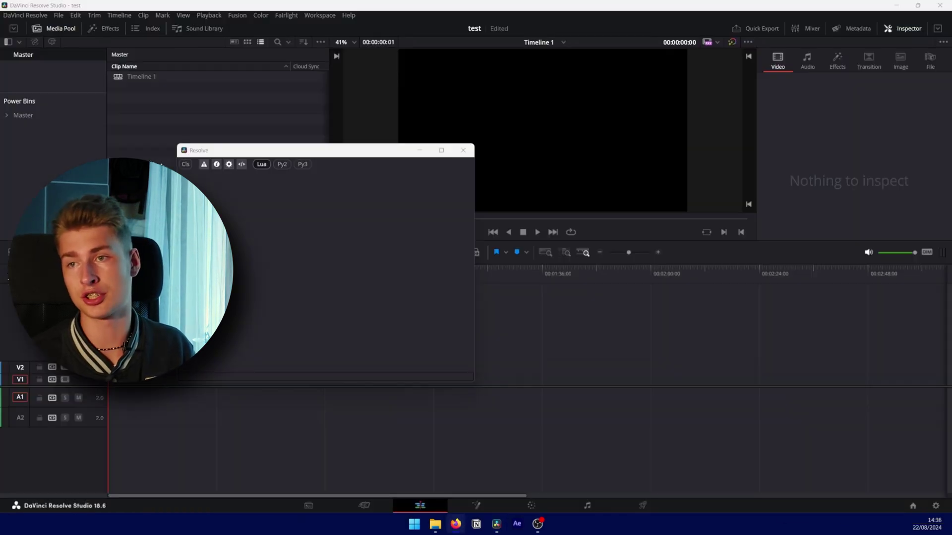
pyautogui.moveTo(228, 284); pyautogui.dragTo(296, 250)
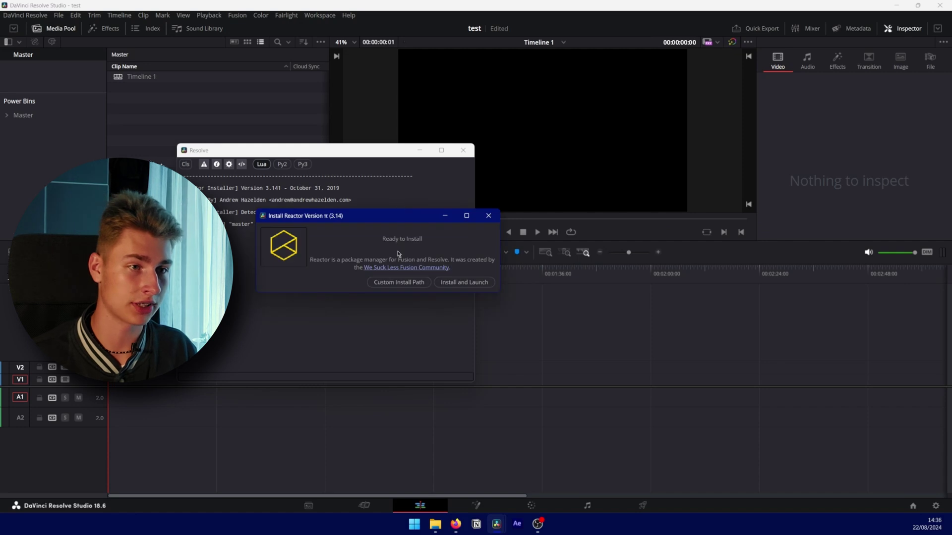
pyautogui.moveTo(272, 222); pyautogui.dragTo(280, 220)
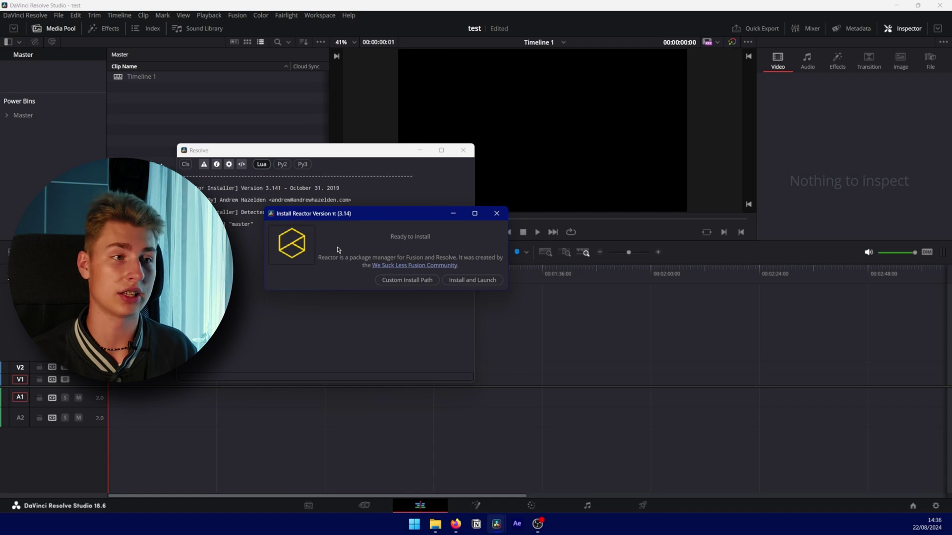
pyautogui.click(457, 280)
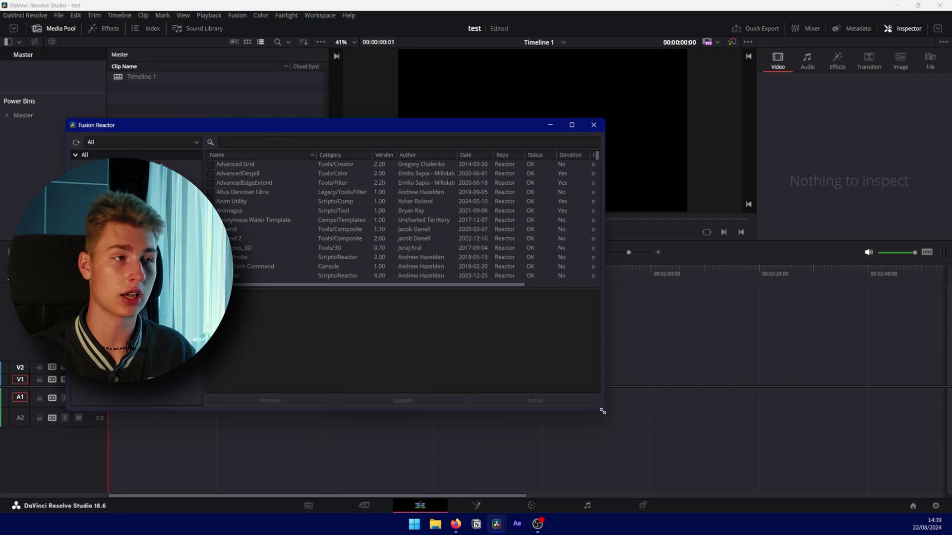
# Enlarge the Fusion Reactor window and look through the full list of available atoms
pyautogui.moveTo(603, 413); pyautogui.dragTo(693, 465)
pyautogui.scroll(-10, 331, 283)
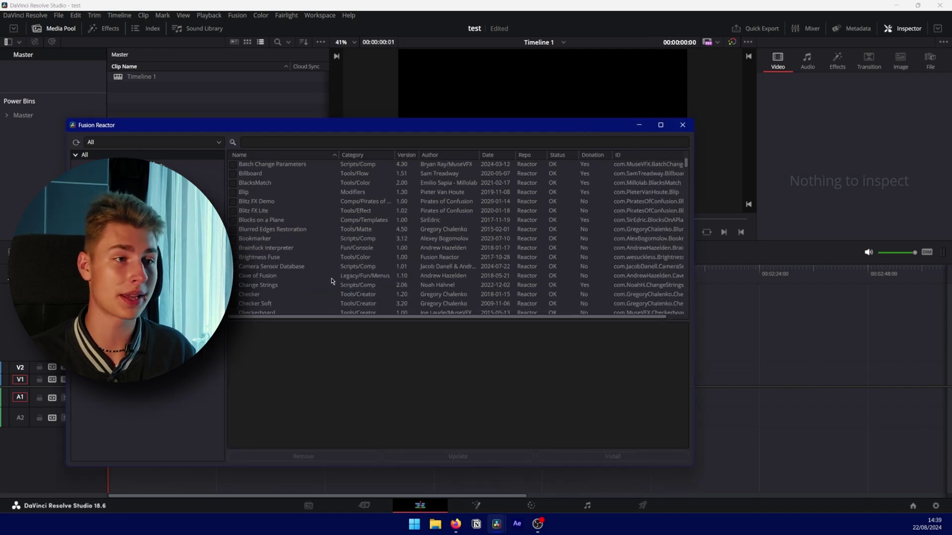
pyautogui.scroll(15, 272, 205)
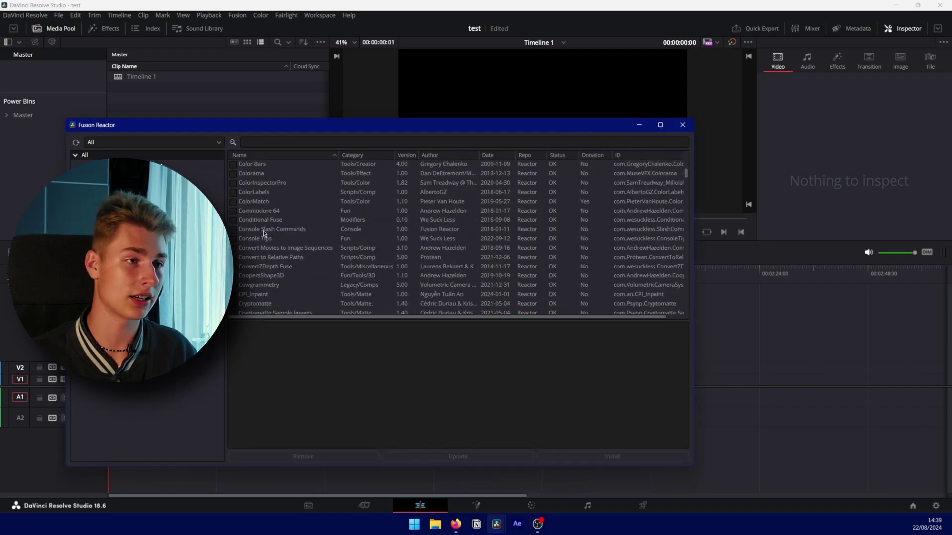
pyautogui.scroll(-20, 278, 212)
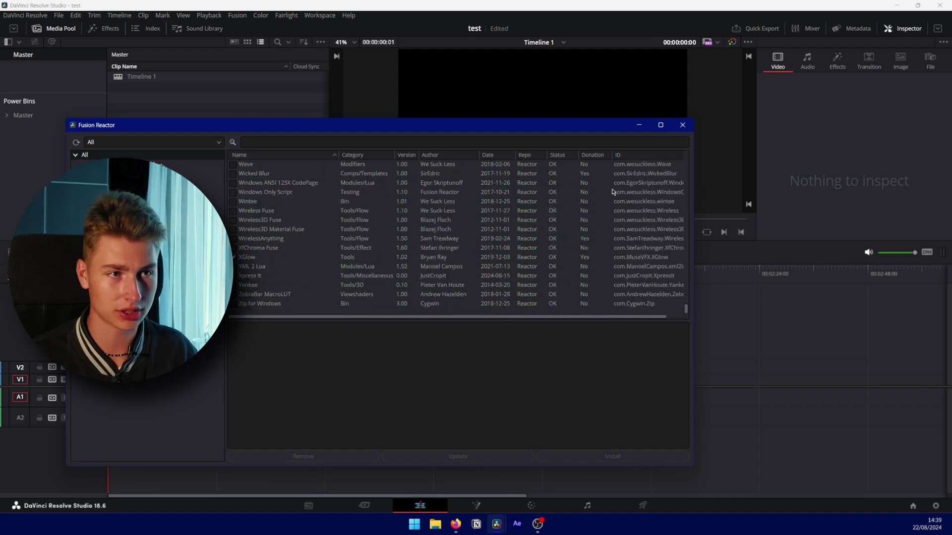
pyautogui.scroll(10, 426, 278)
pyautogui.scroll(15, 424, 252)
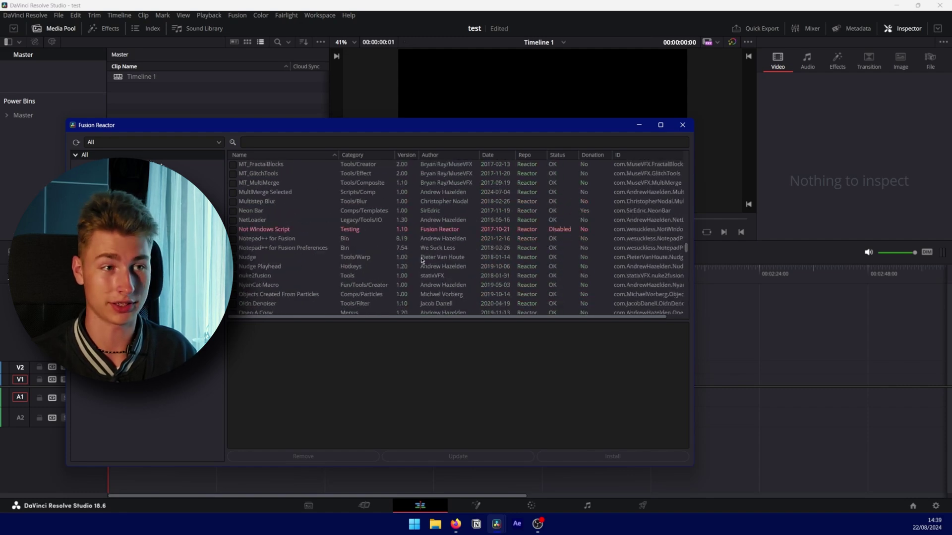
pyautogui.click(425, 254)
pyautogui.scroll(10, 425, 254)
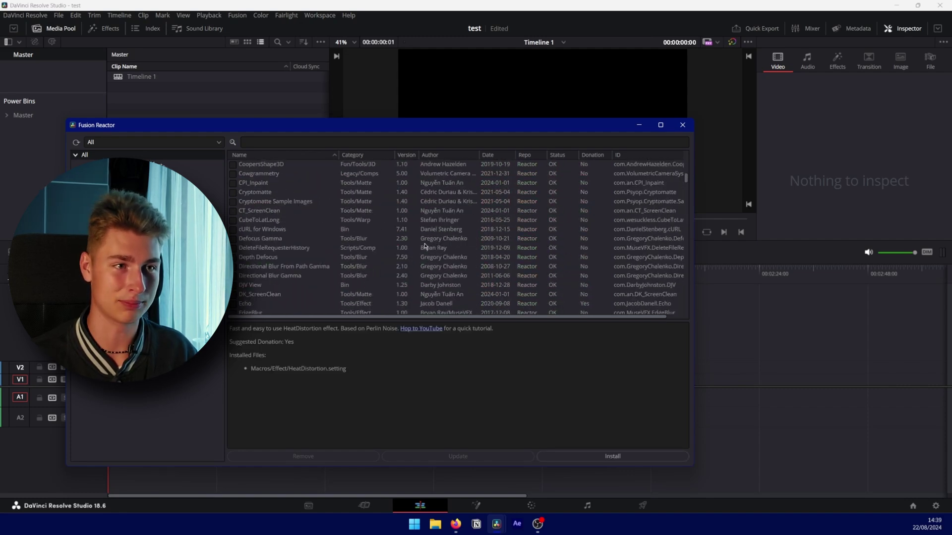
pyautogui.scroll(-20, 237, 221)
pyautogui.scroll(-5, 313, 254)
pyautogui.scroll(-5, 313, 212)
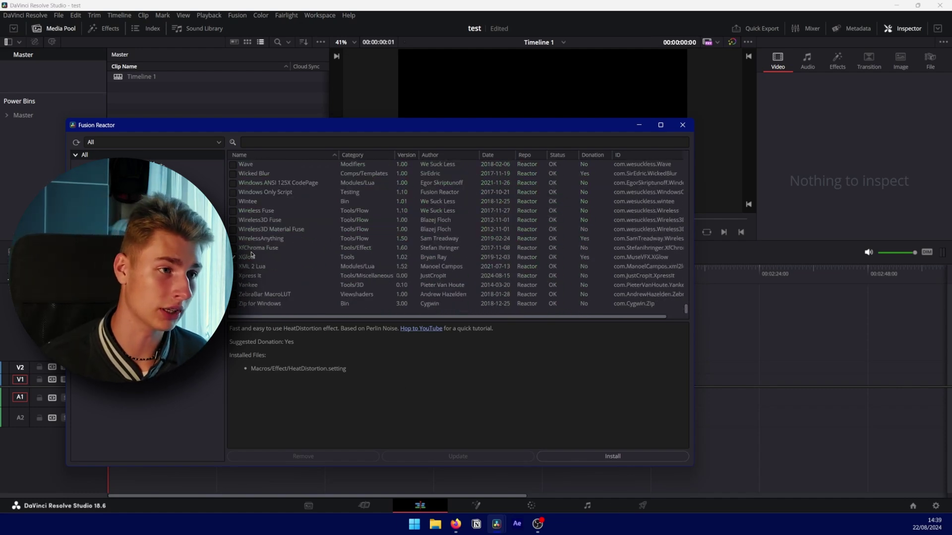
pyautogui.scroll(3, 292, 238)
pyautogui.scroll(-3, 272, 187)
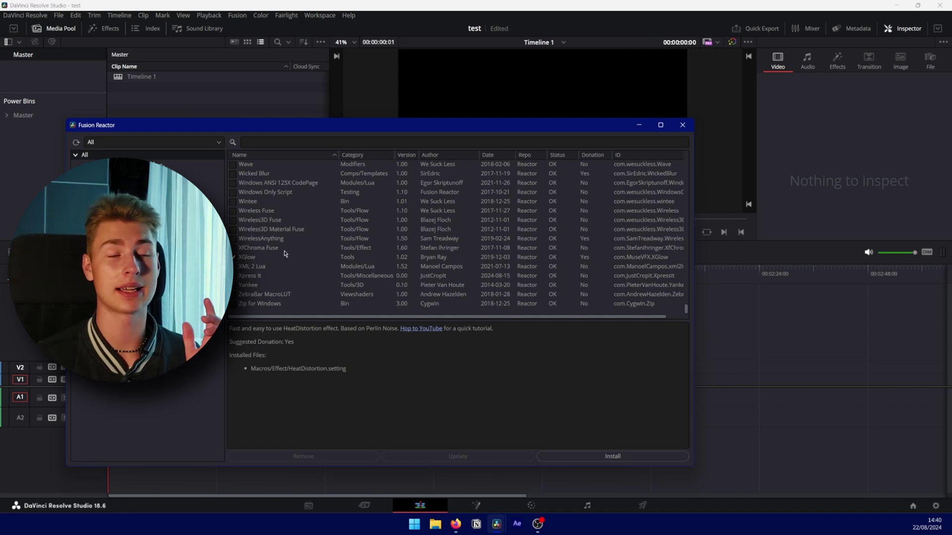
pyautogui.scroll(10, 285, 248)
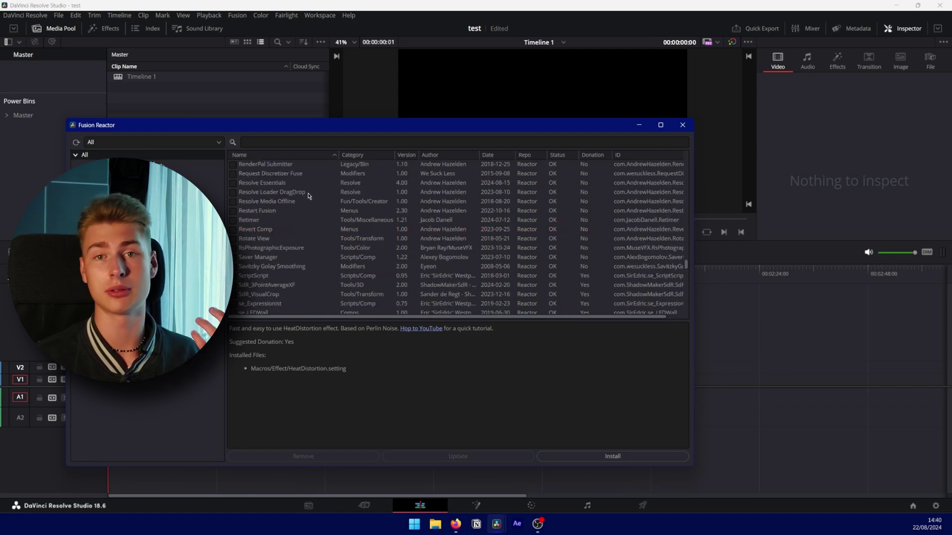
pyautogui.scroll(-10, 297, 208)
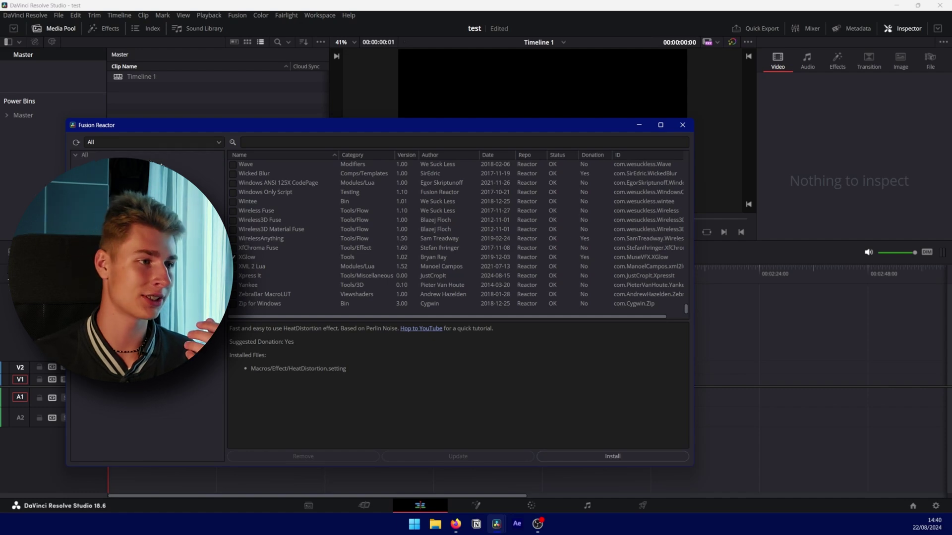
# Look through the atoms in the Scripts category
pyautogui.scroll(-20, 288, 268)
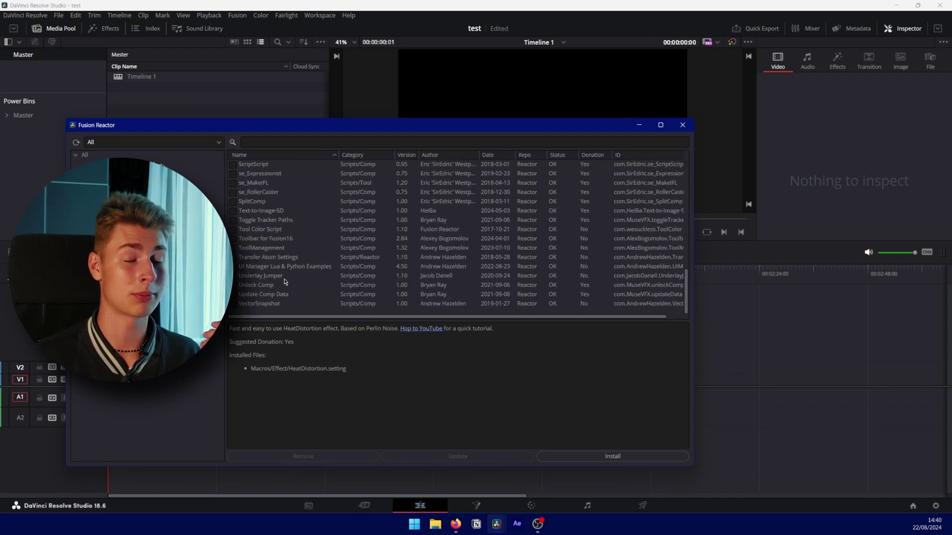
pyautogui.scroll(20, 311, 277)
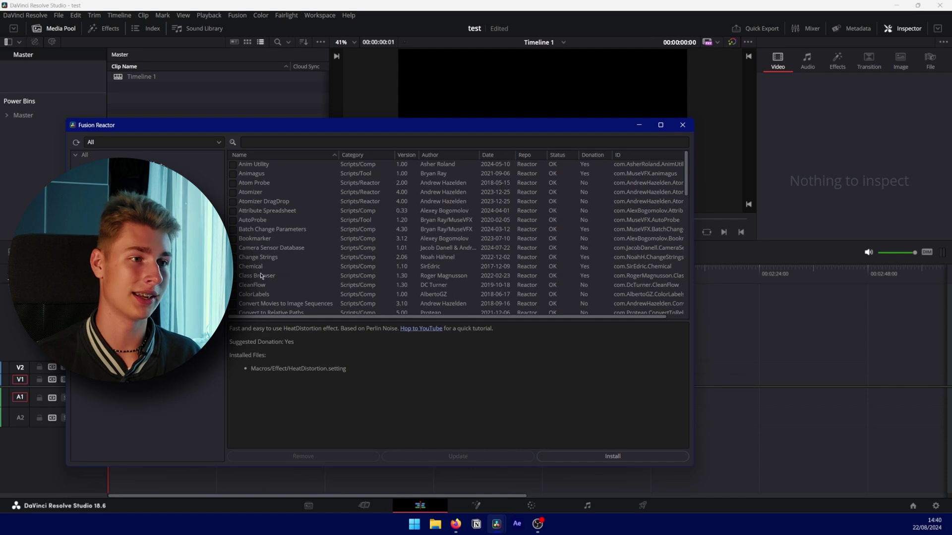
pyautogui.scroll(-20, 262, 227)
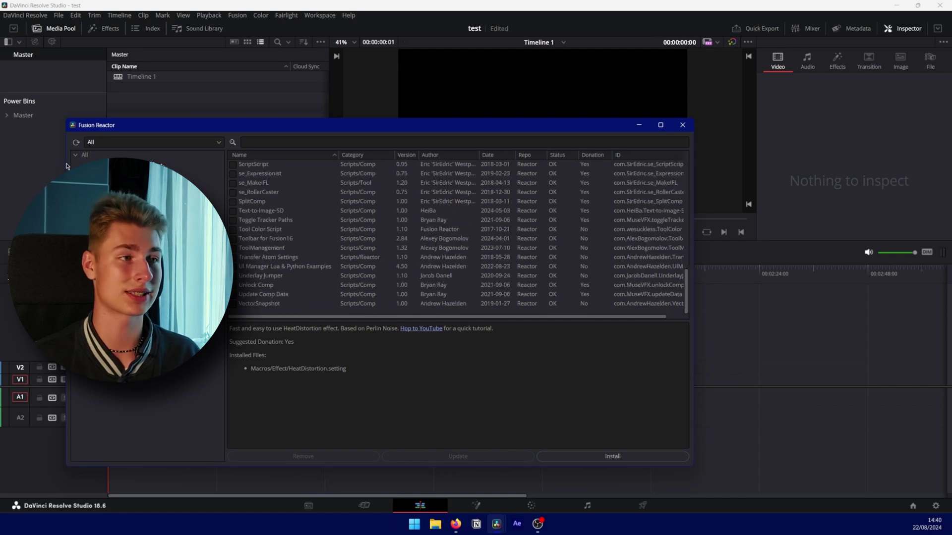
# Install the XGlow atom from the full list, declining the donation request for now, and close Reactor
pyautogui.click(152, 156)
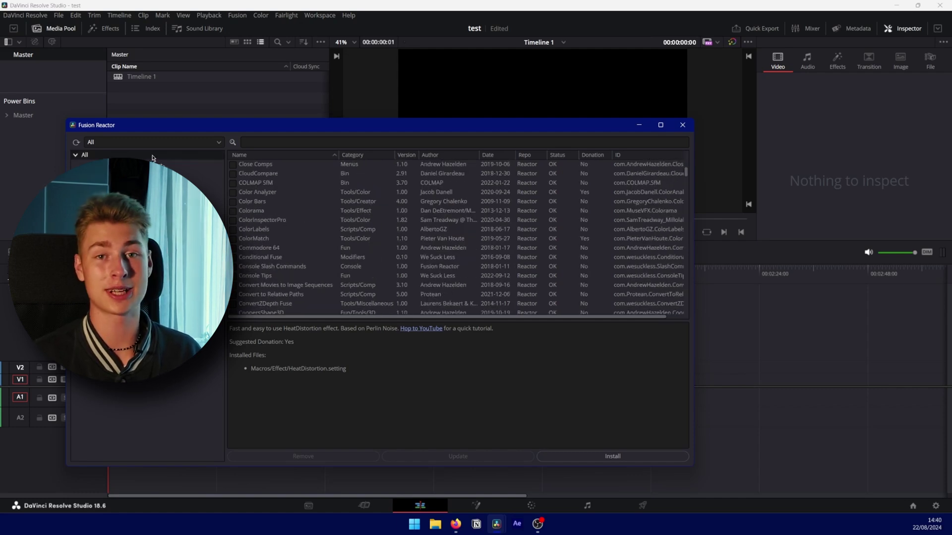
pyautogui.scroll(-20, 278, 247)
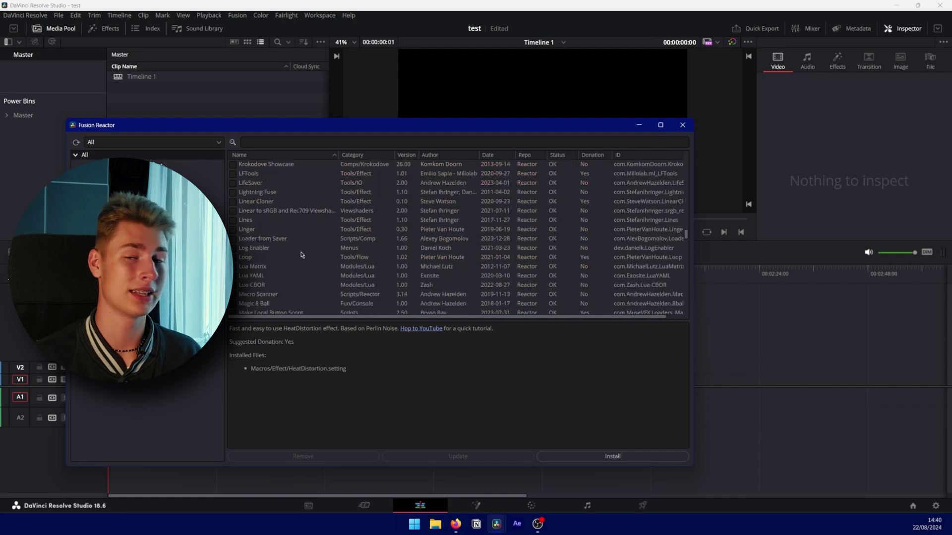
pyautogui.scroll(-15, 278, 258)
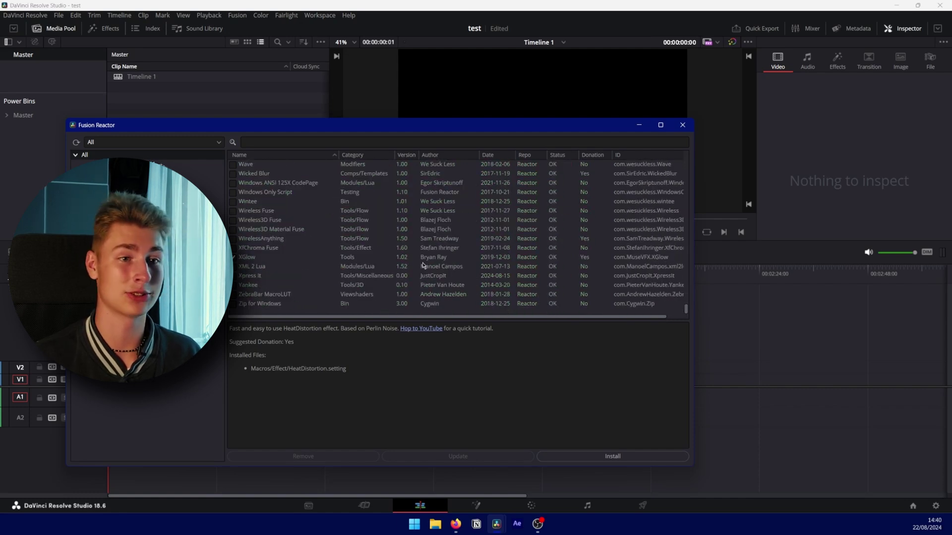
pyautogui.click(253, 257)
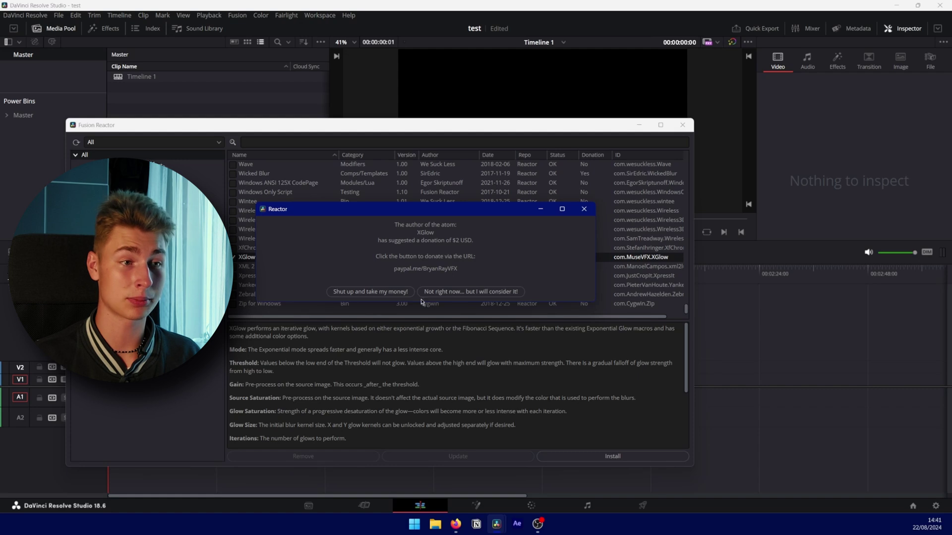
pyautogui.click(453, 293)
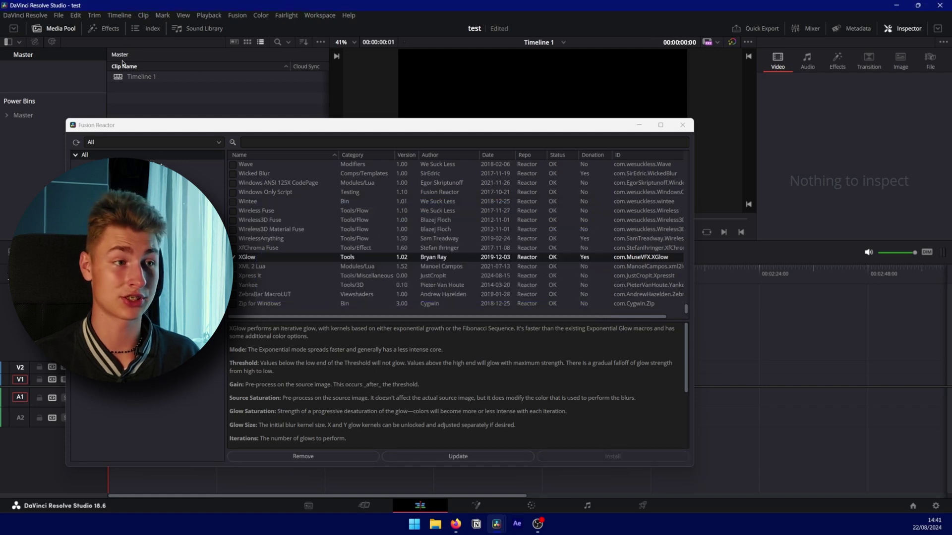
pyautogui.click(604, 461)
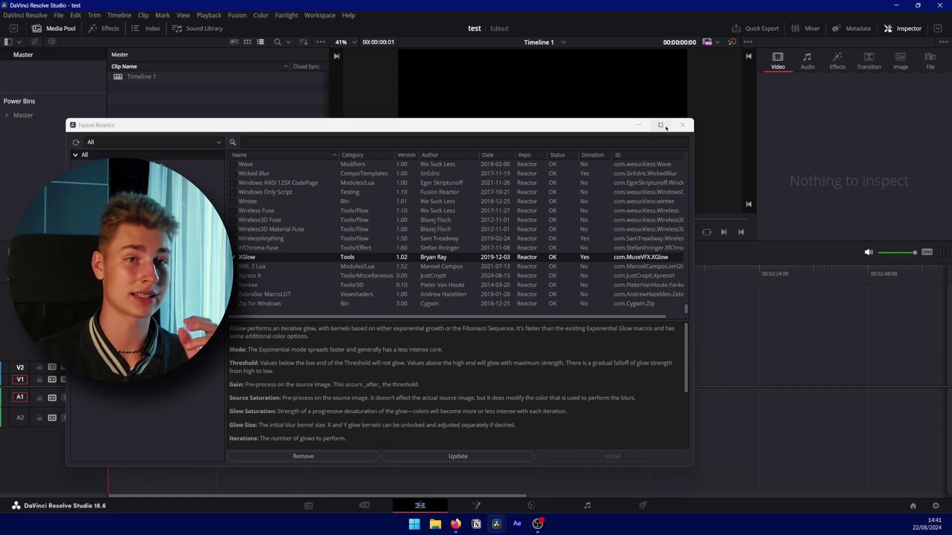
pyautogui.click(683, 125)
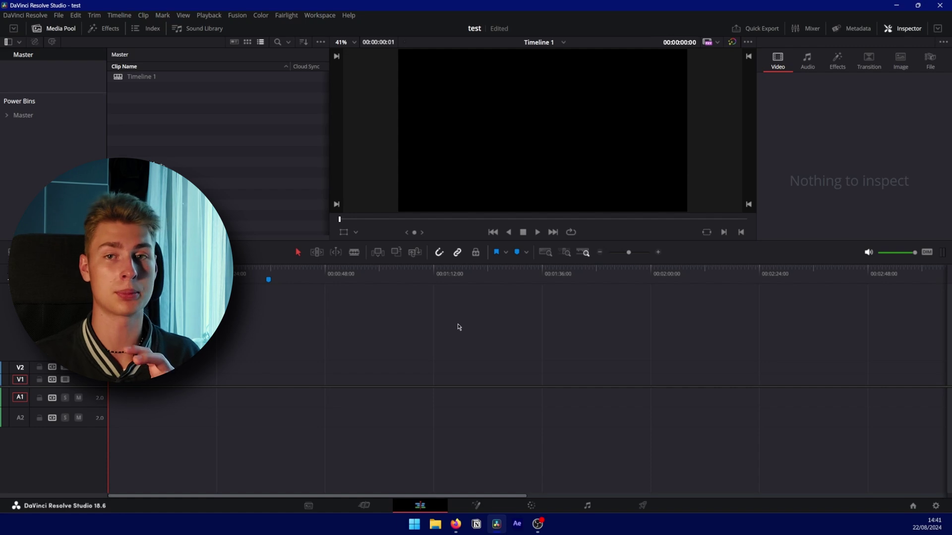
# Switch to the Fusion page, leaving the media pool hidden
pyautogui.click(478, 505)
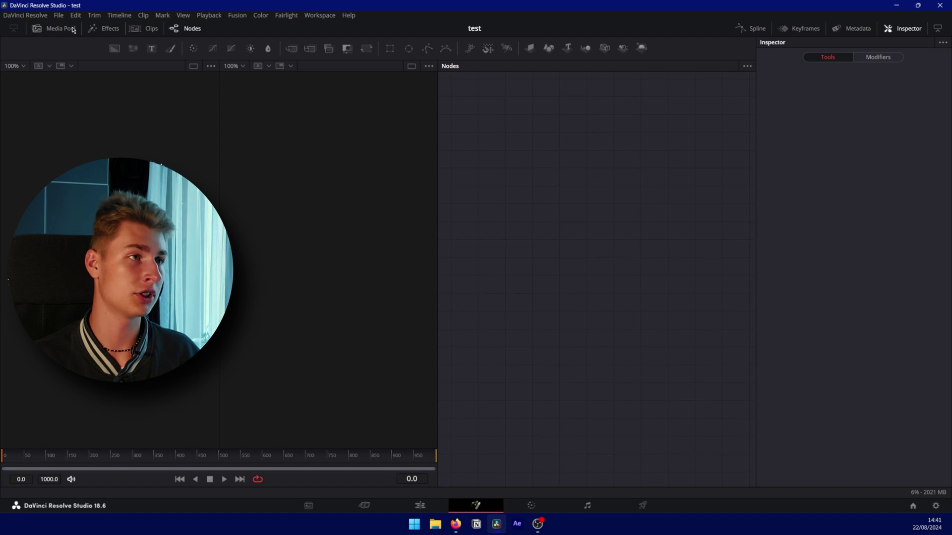
pyautogui.click(68, 31)
pyautogui.click(40, 29)
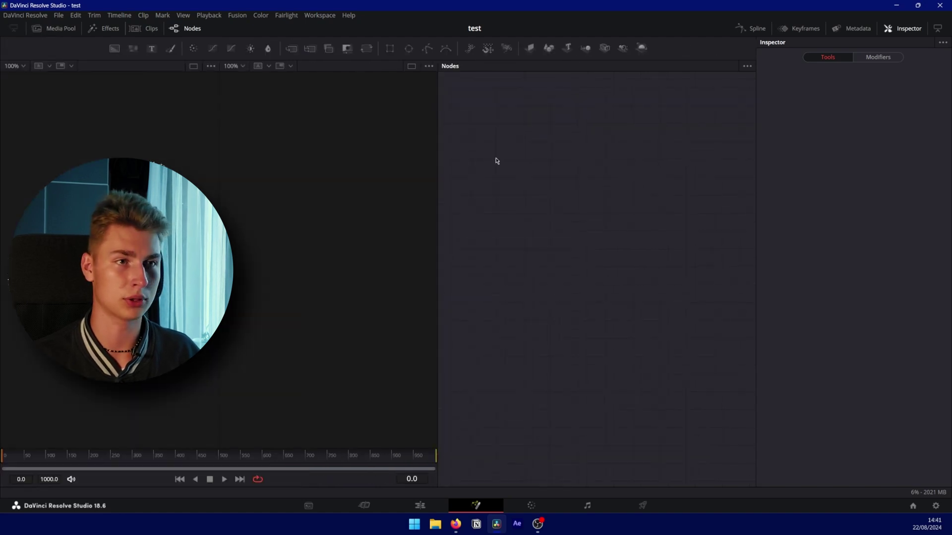
# Search the computer for "harvard", bring Harvard_University_Logo.png into the node graph and show the composition output in a single viewer
pyautogui.hotkey('alt', 'space')
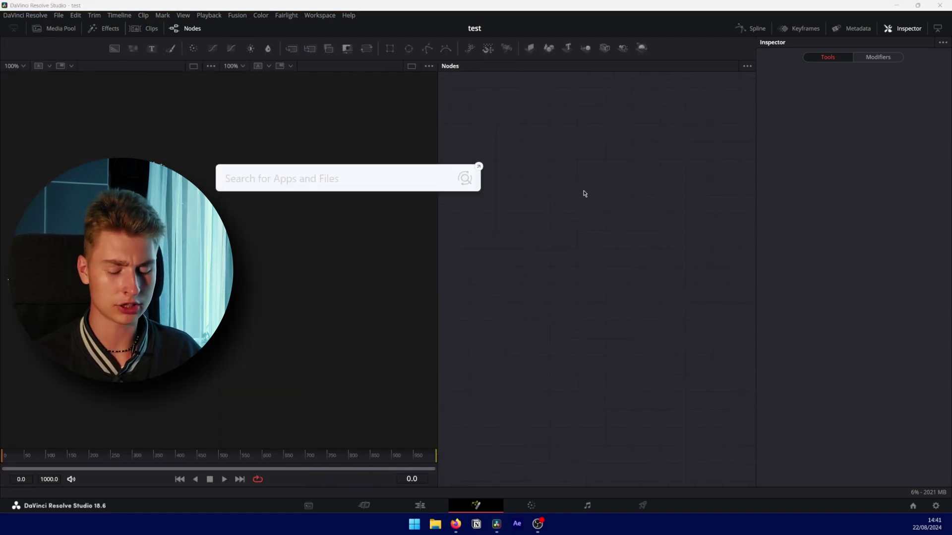
pyautogui.write('harvard')
pyautogui.press('Return')
pyautogui.click(478, 167)
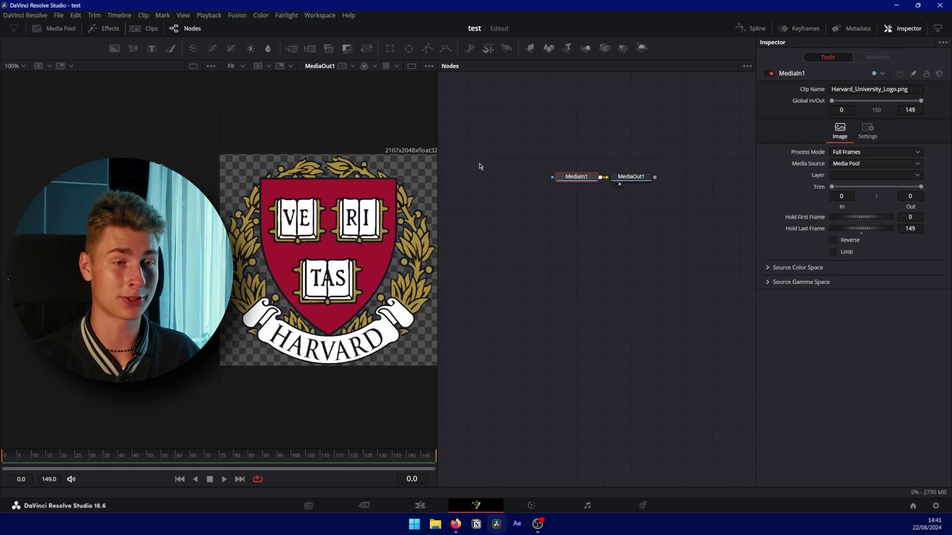
pyautogui.click(821, 72)
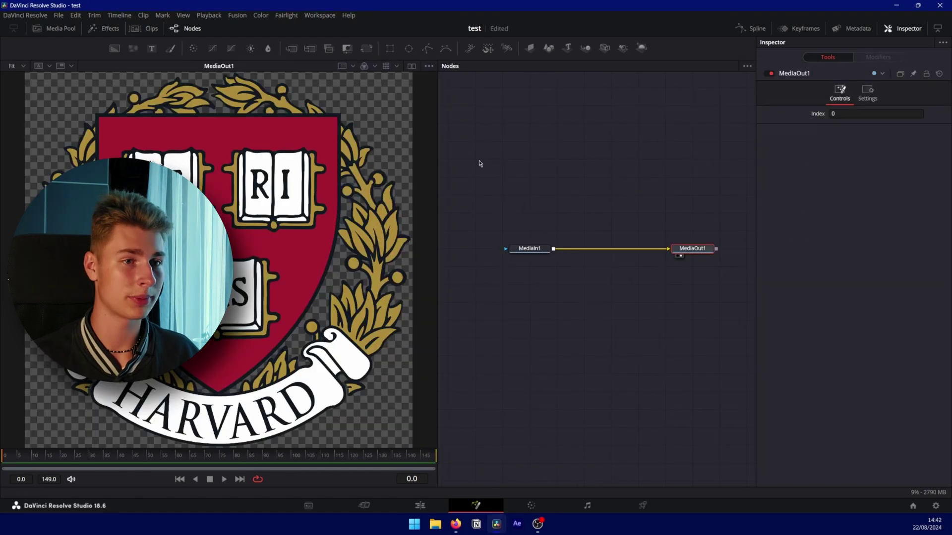
# Add an XGlow node directly after the MediaIn1 logo node, finding the tool by searching for "x"
pyautogui.click(594, 253)
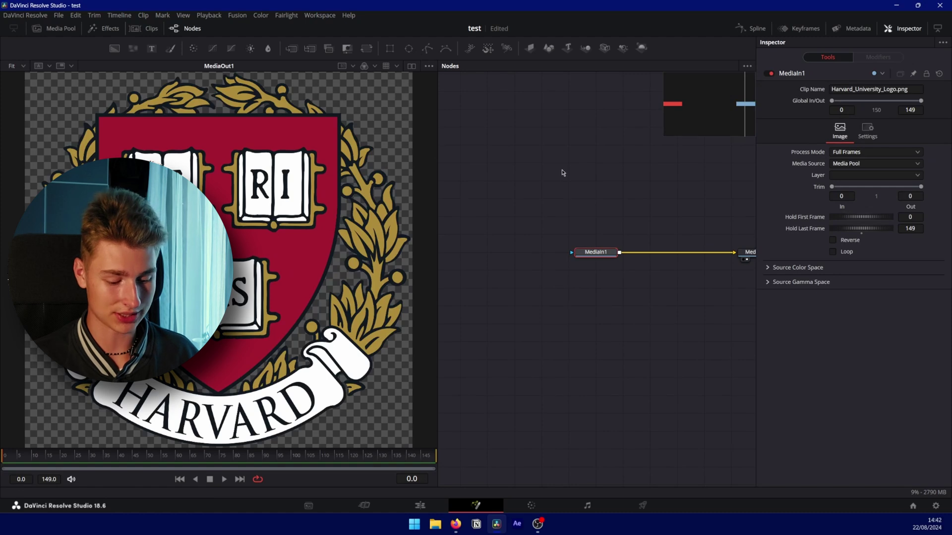
pyautogui.hotkey('shift', 'space')
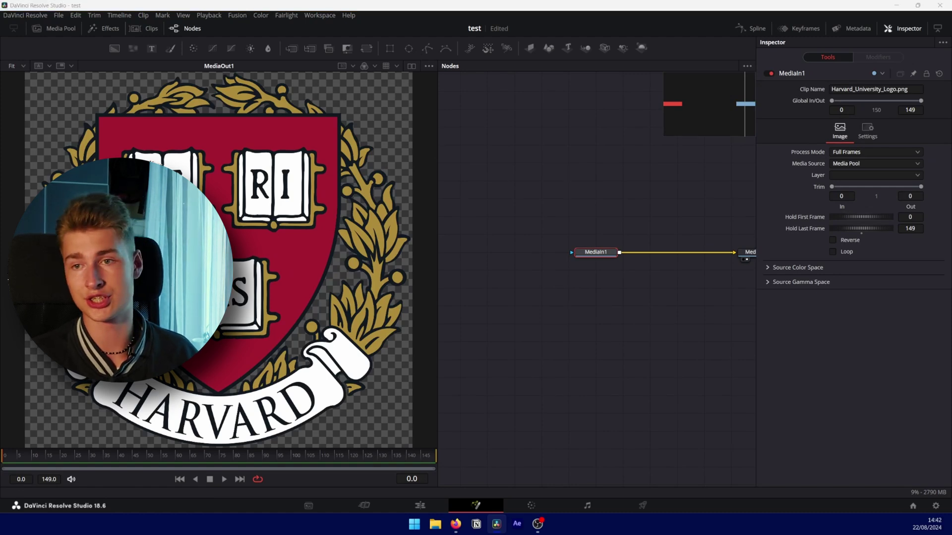
pyautogui.scroll(-20, 605, 247)
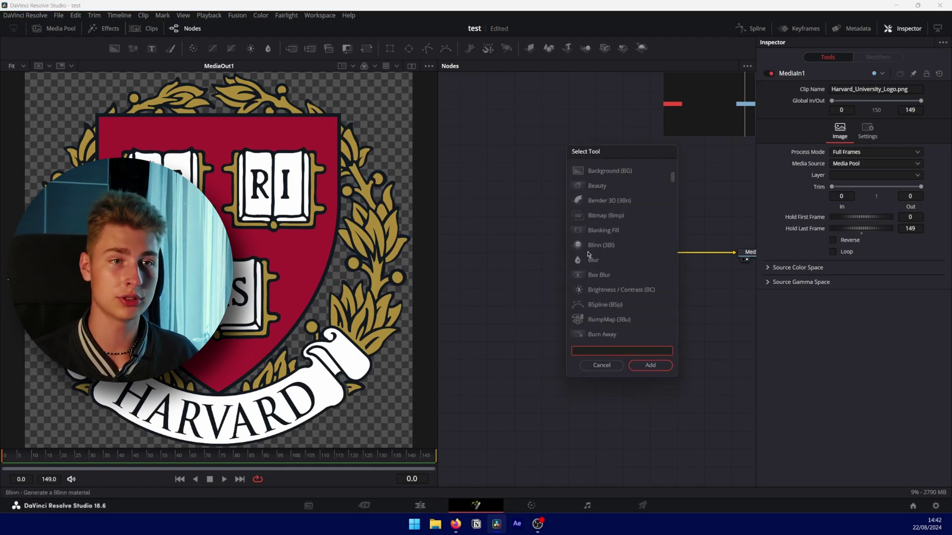
pyautogui.scroll(-15, 604, 247)
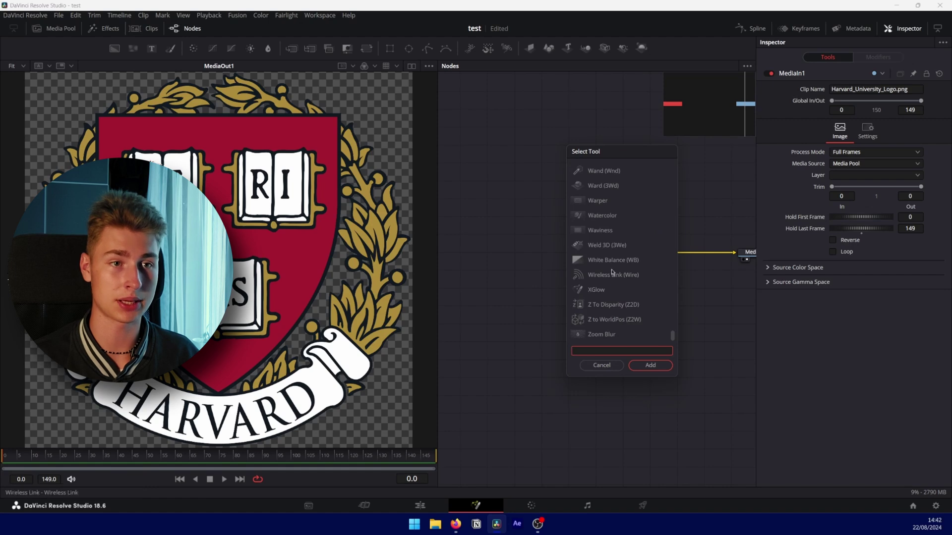
pyautogui.scroll(4, 606, 271)
pyautogui.click(607, 350)
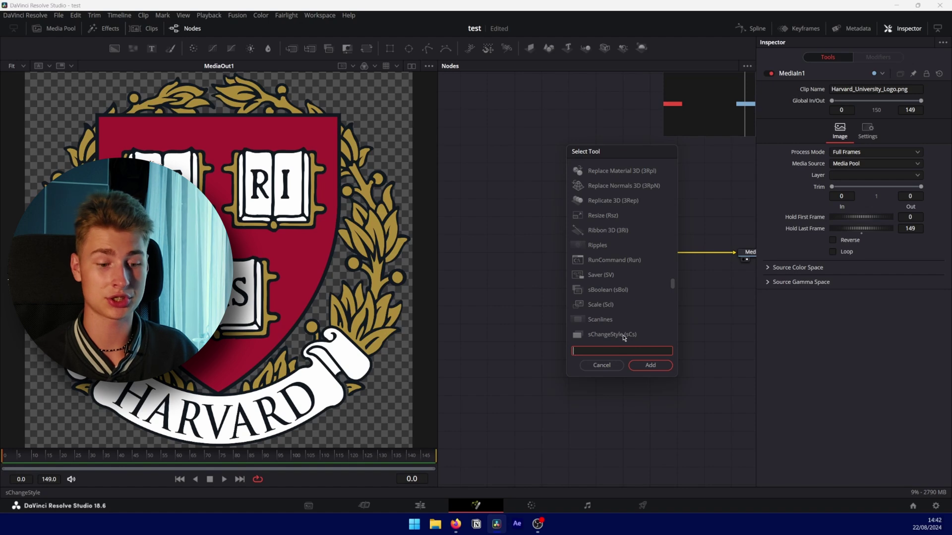
pyautogui.write('x')
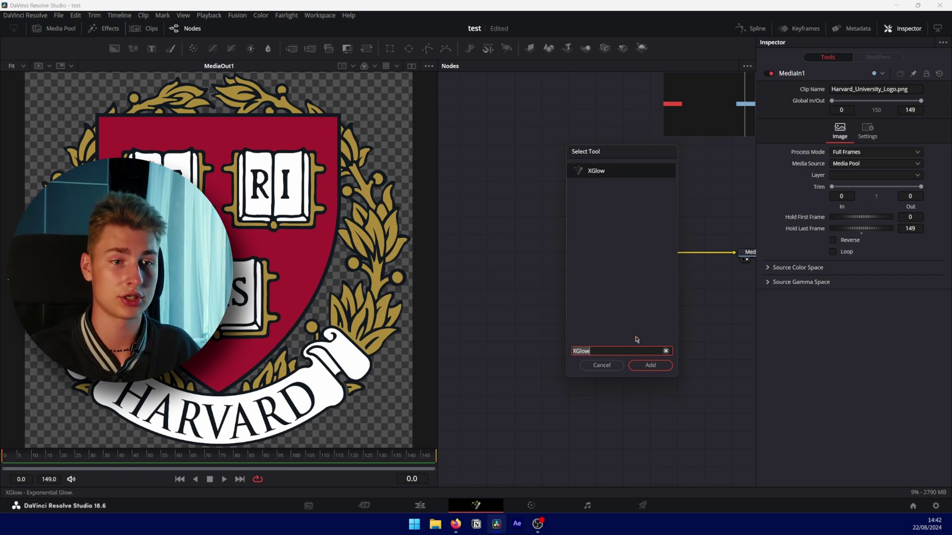
pyautogui.click(650, 366)
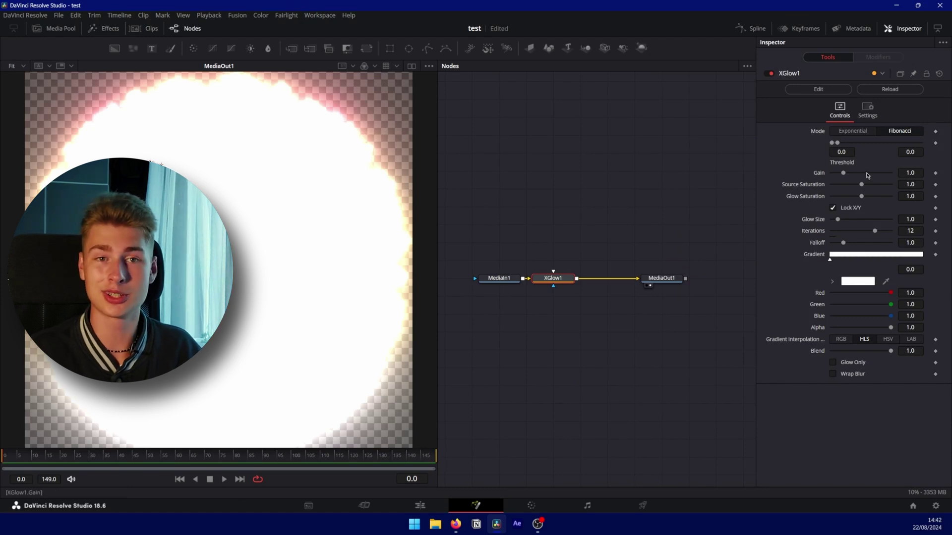
# Lower the XGlow gain to 0.118 and inspect the glow around the logo
pyautogui.moveTo(838, 180); pyautogui.dragTo(832, 176)
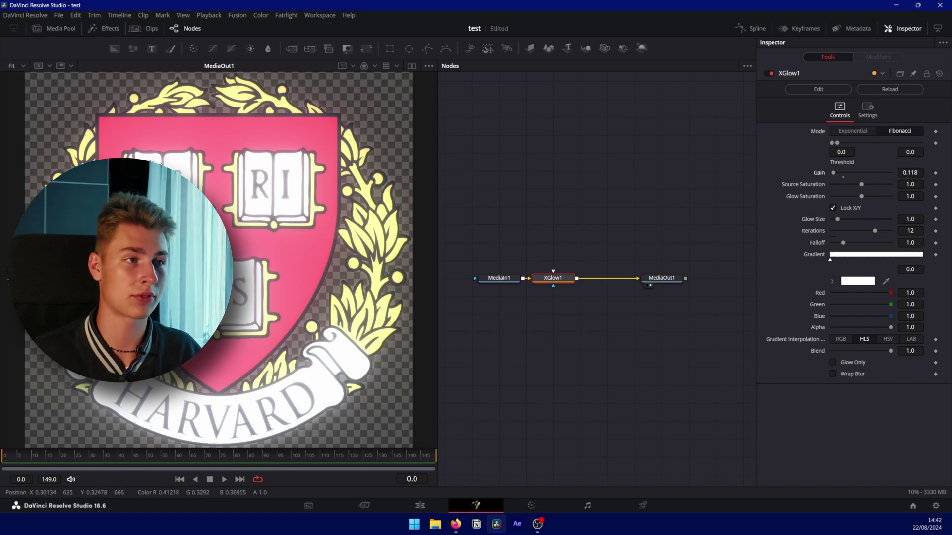
pyautogui.scroll(3, 124, 254)
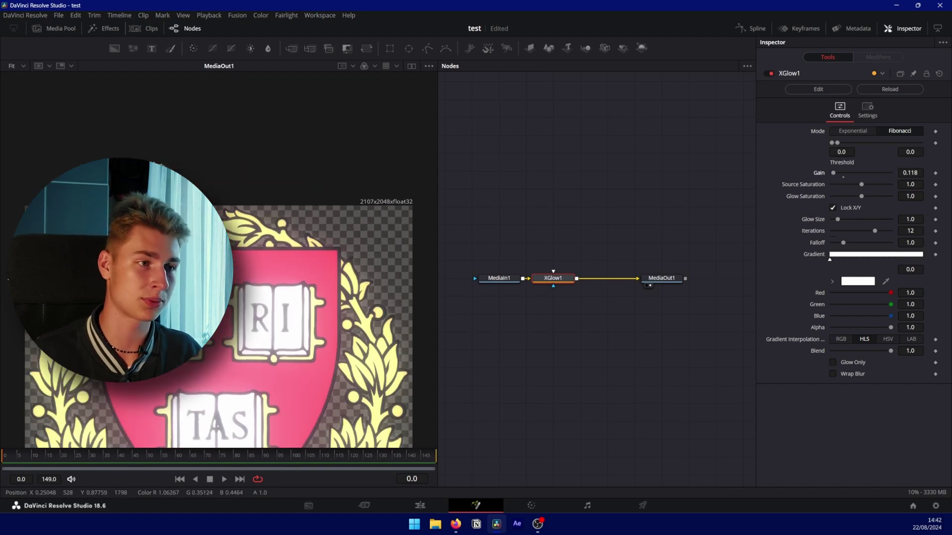
pyautogui.scroll(-3, 529, 234)
pyautogui.scroll(-1, 194, 279)
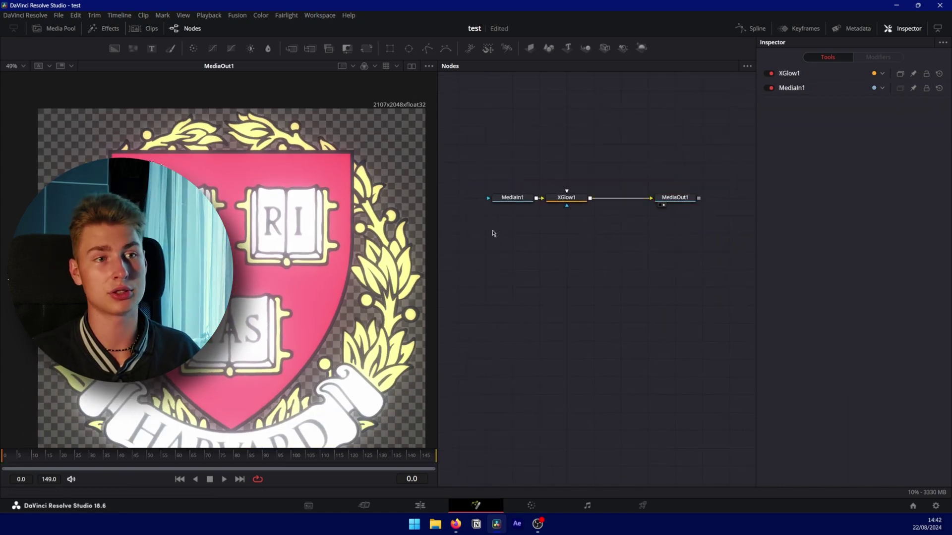
# Duplicate the logo and XGlow nodes, delete the XGlow copy and place the duplicated logo node below the original
pyautogui.moveTo(491, 231); pyautogui.dragTo(588, 192)
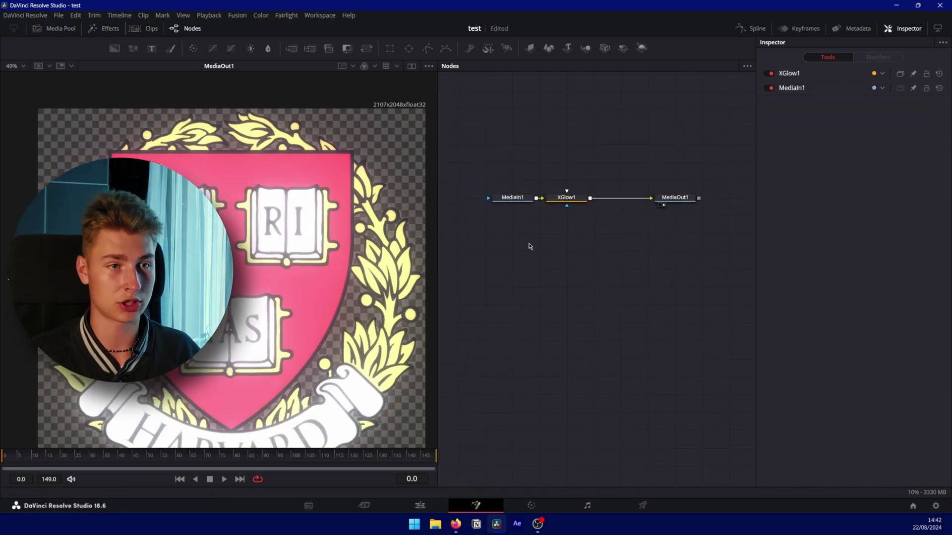
pyautogui.hotkey('ctrl', 'c')
pyautogui.hotkey('ctrl', 'v')
pyautogui.click(565, 251)
pyautogui.press('Delete')
pyautogui.click(513, 252)
pyautogui.moveTo(513, 252); pyautogui.dragTo(515, 234)
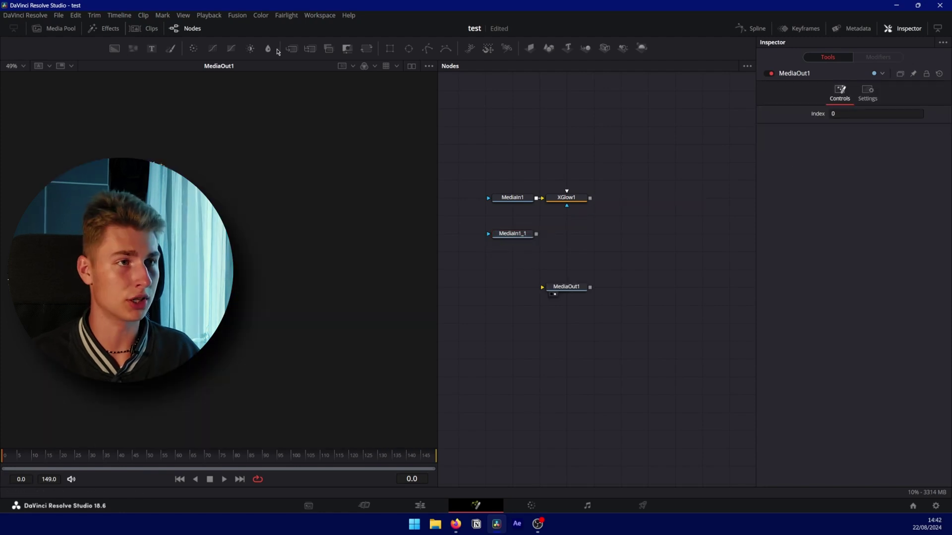
# Merge the duplicated logo over the XGlow output, feed it to MediaOut1, and compare the XGlow and merge results in the viewer
pyautogui.moveTo(291, 48); pyautogui.dragTo(570, 201)
pyautogui.moveTo(570, 234); pyautogui.dragTo(566, 286)
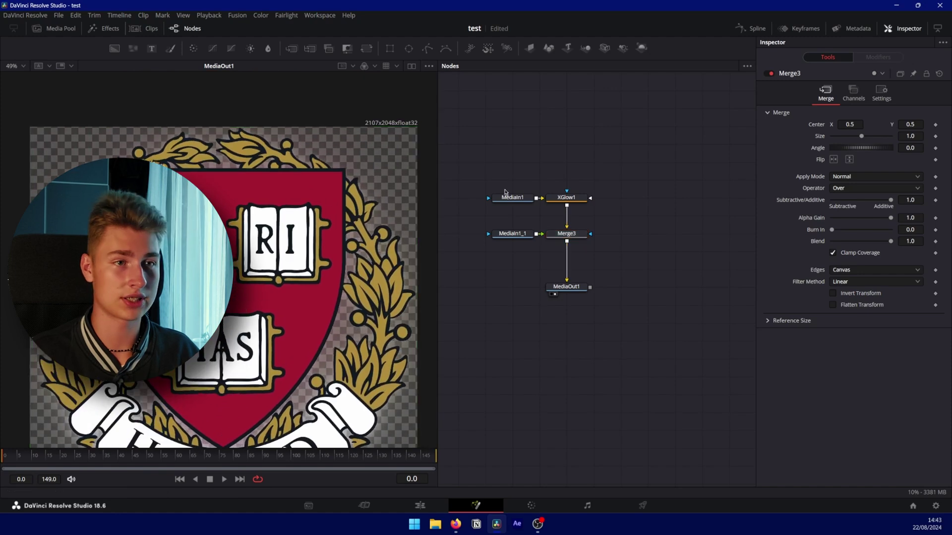
pyautogui.click(566, 198)
pyautogui.press('1')
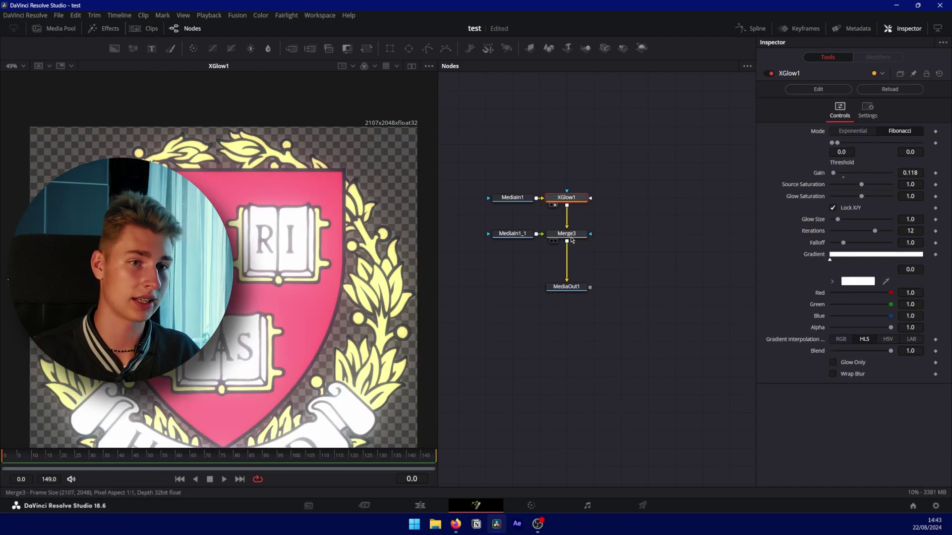
pyautogui.click(566, 234)
pyautogui.press('1')
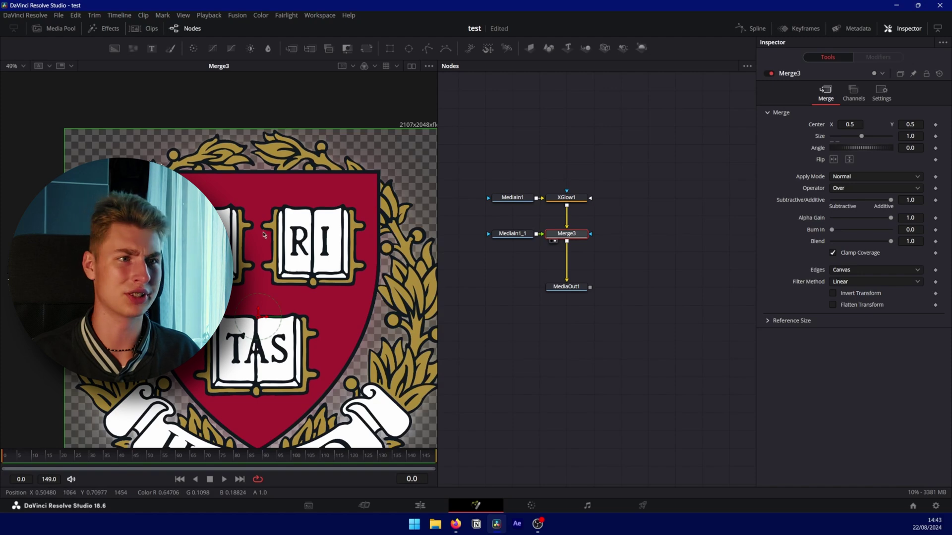
# Set the XGlow gain and source saturation to 0.0 and the glow size to 2.599
pyautogui.click(566, 197)
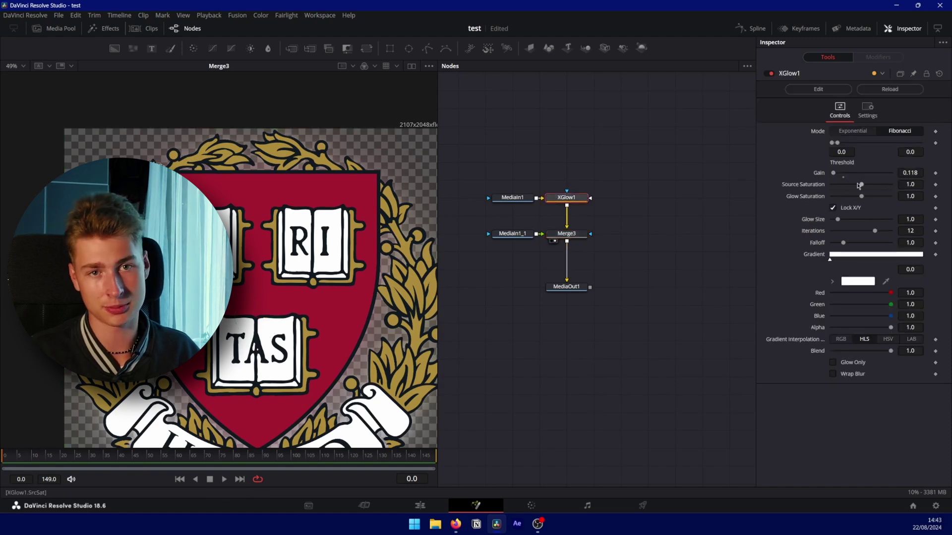
pyautogui.moveTo(862, 190); pyautogui.dragTo(827, 179)
pyautogui.moveTo(844, 219)
pyautogui.mouseDown()
pyautogui.moveTo(825, 220)
pyautogui.moveTo(847, 219)
pyautogui.mouseUp()
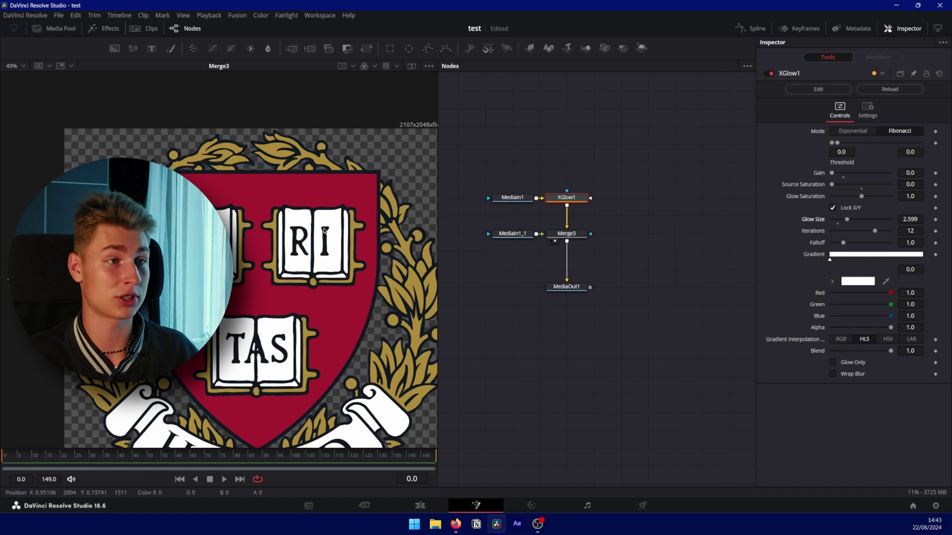
pyautogui.scroll(-2, 599, 164)
pyautogui.scroll(2, 613, 198)
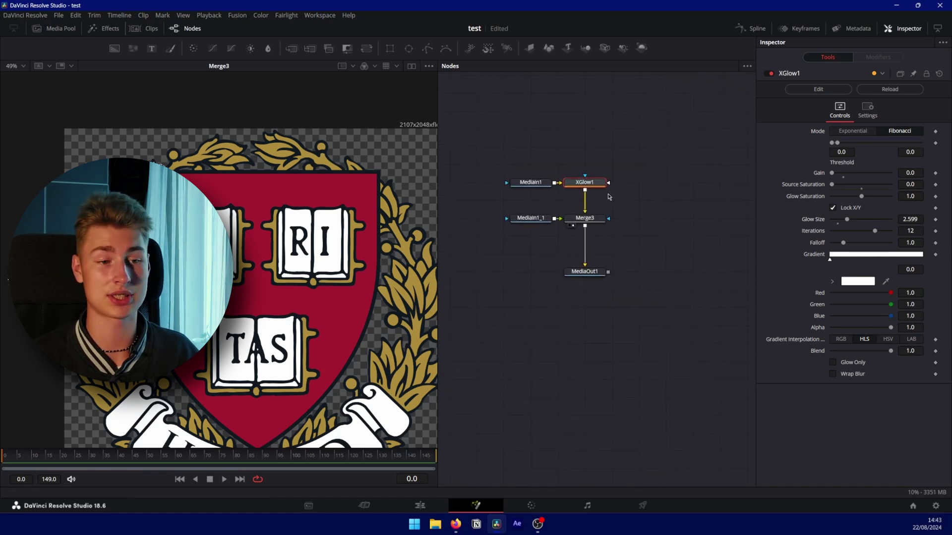
pyautogui.scroll(2, 710, 192)
pyautogui.hscroll(2, 669, 220)
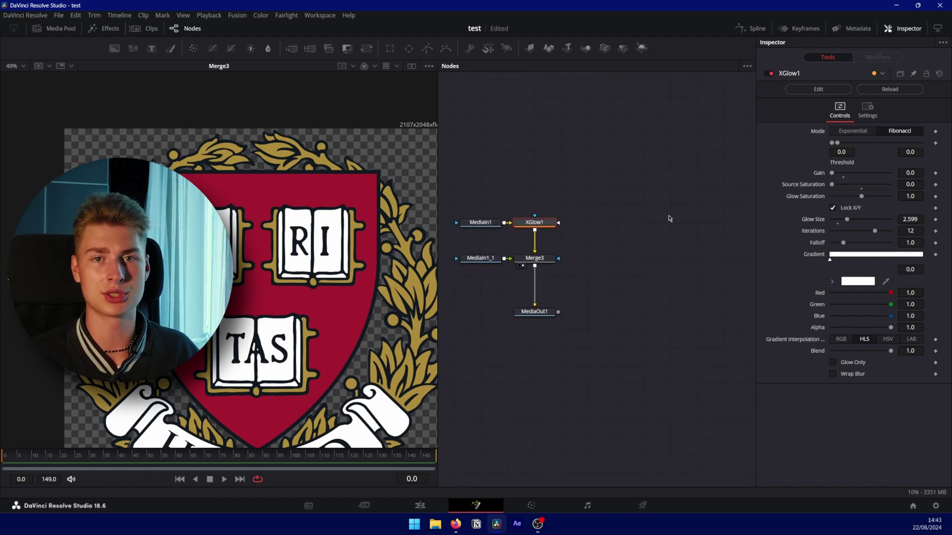